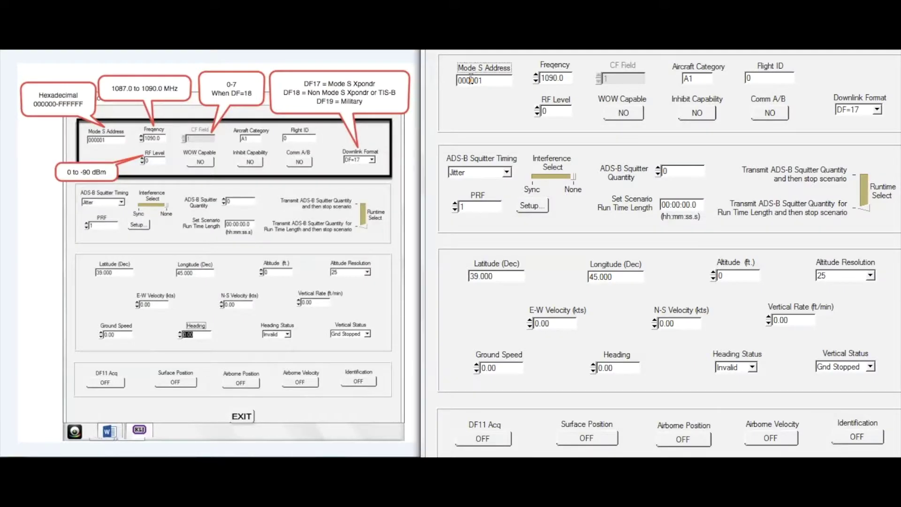
Set the target's Mode S address to 123456, the RF level to -50 dBm and the flight ID to KLJINSTR.
{"action": "double_click", "coordinate": [470, 78]}
{"action": "type", "text": "123456"}
{"action": "double_click", "coordinate": [555, 110]}
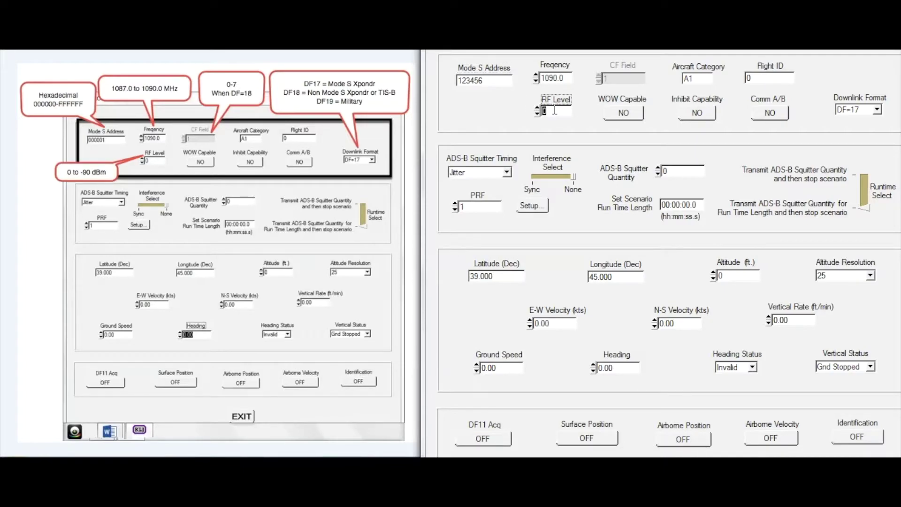
{"action": "type", "text": "-50"}
{"action": "double_click", "coordinate": [774, 78]}
{"action": "type", "text": "KLJINSTR"}
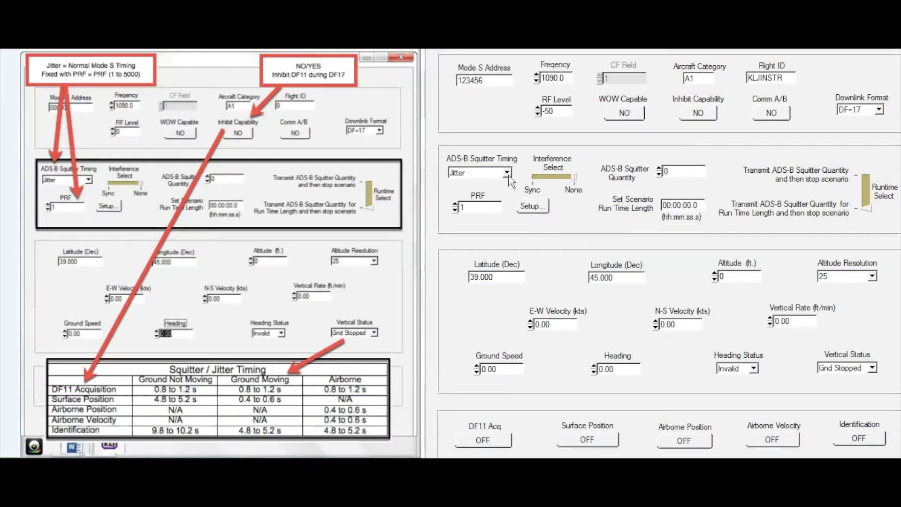
Choose Jitter for the ADS-B squitter timing and set the scenario run time length to 00:00:30.0.
{"action": "left_click", "coordinate": [508, 173]}
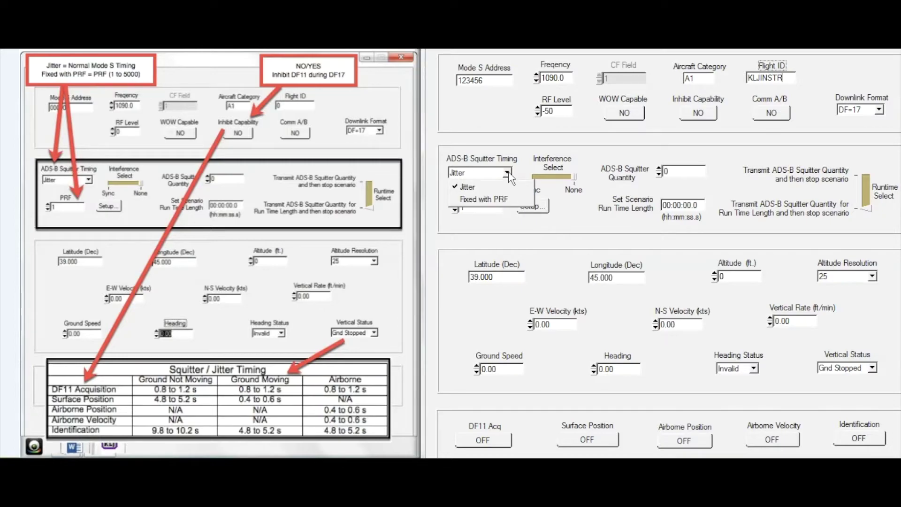
{"action": "left_click", "coordinate": [494, 192]}
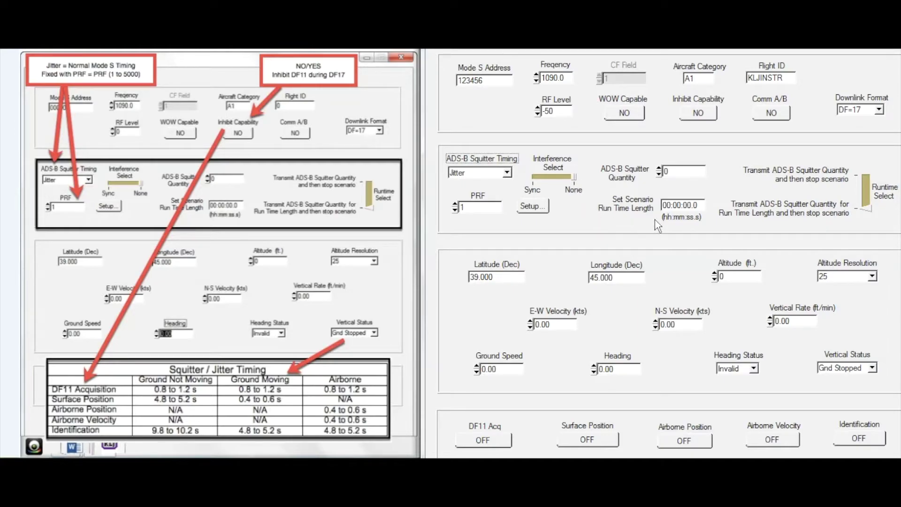
{"action": "left_click", "coordinate": [686, 216]}
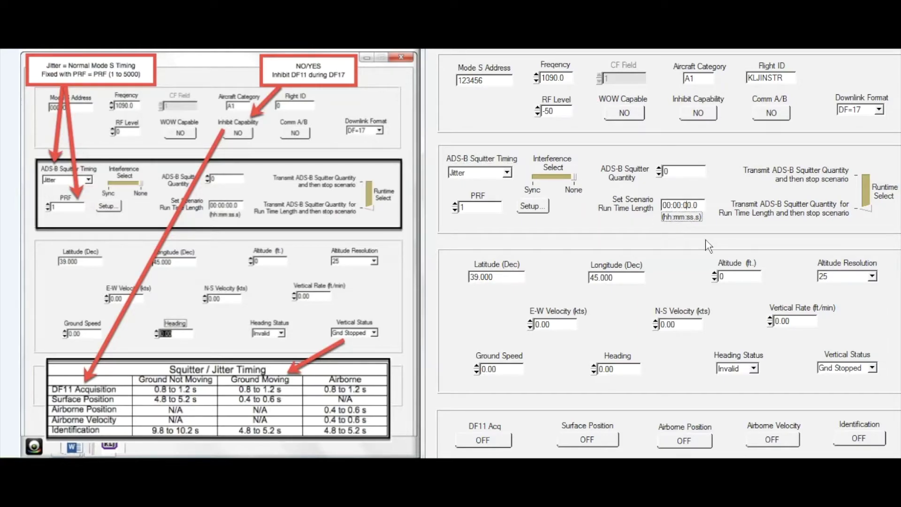
{"action": "key", "text": "BackSpace"}
{"action": "type", "text": "3"}
{"action": "left_click", "coordinate": [871, 216]}
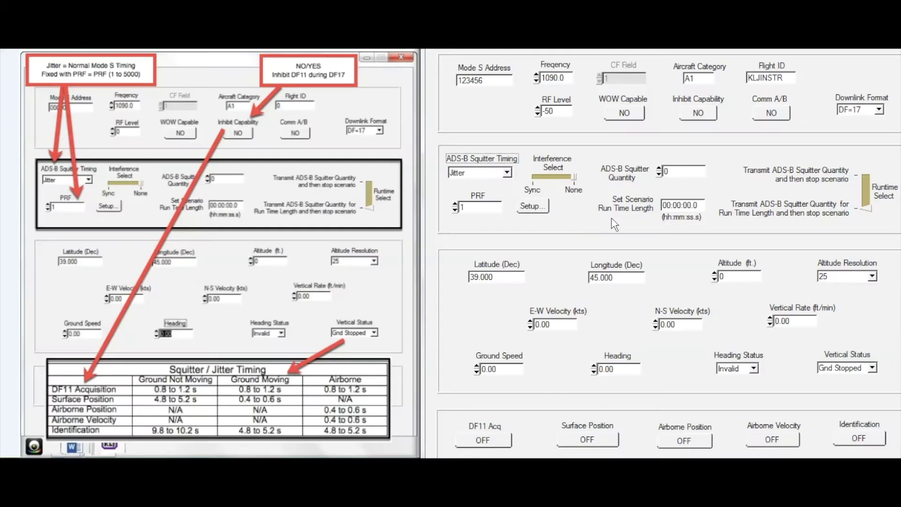
{"action": "left_click", "coordinate": [686, 215]}
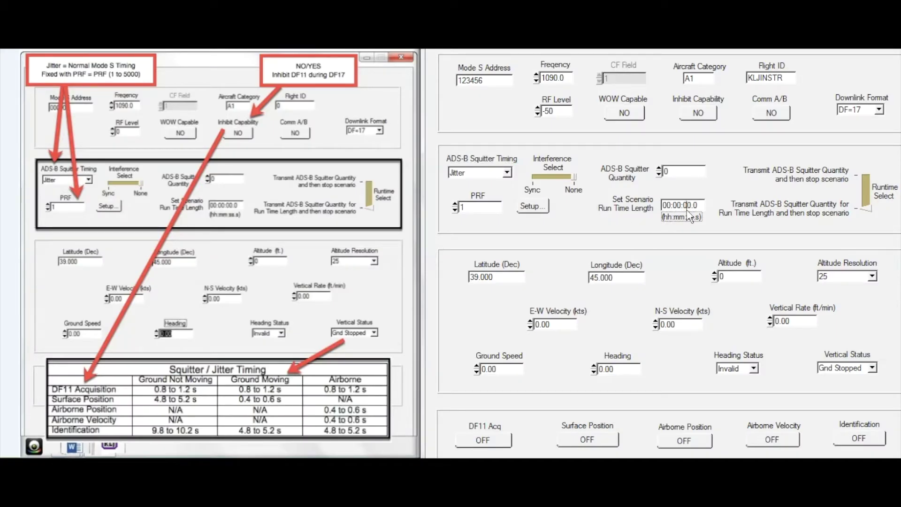
{"action": "type", "text": "3"}
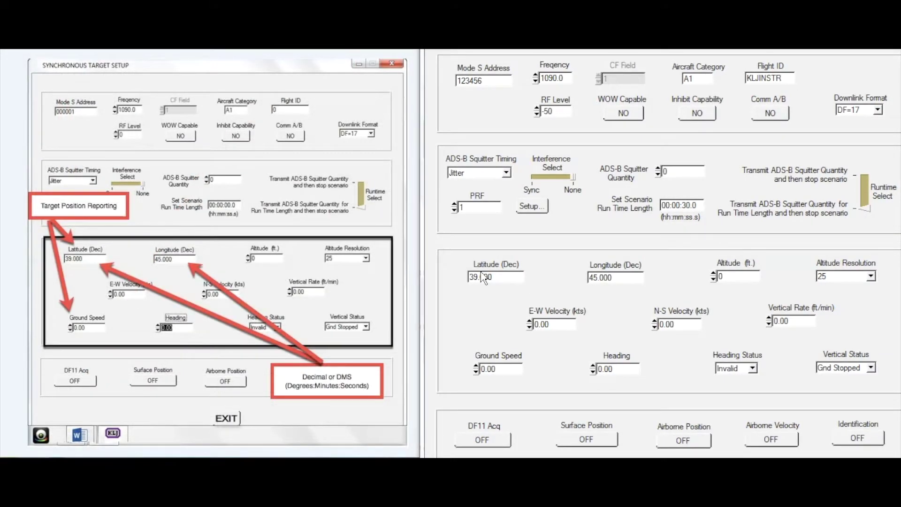
Position the target at latitude 38.881, longitude -94.819 and an altitude of 2000 ft.
{"action": "double_click", "coordinate": [483, 277]}
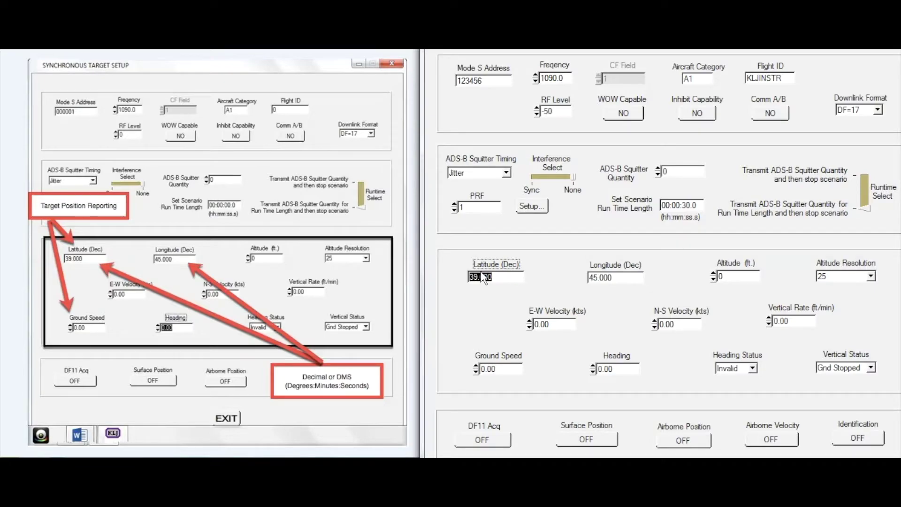
{"action": "type", "text": "38"}
{"action": "type", "text": ".31"}
{"action": "key", "text": "Tab"}
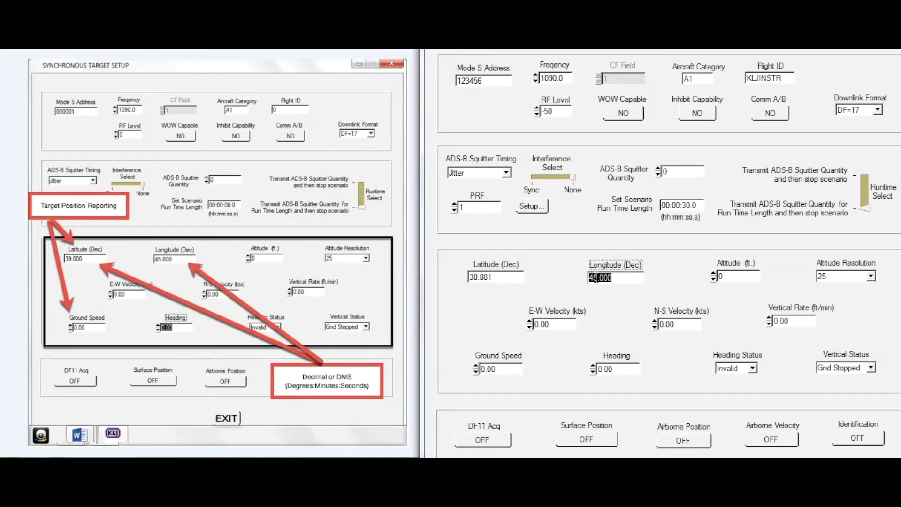
{"action": "type", "text": "-"}
{"action": "type", "text": "94"}
{"action": "type", "text": ".815"}
{"action": "left_click", "coordinate": [737, 277]}
{"action": "type", "text": "2000"}
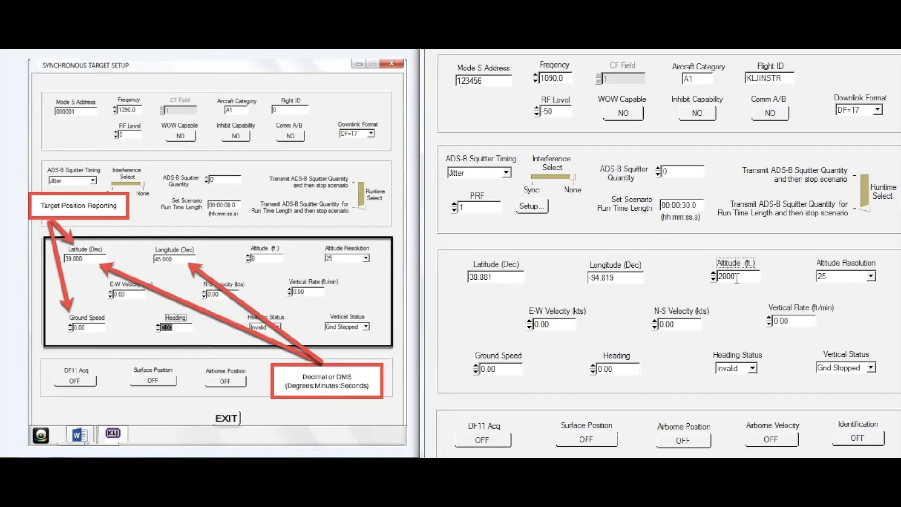
Set the target's heading status to Valid and its vertical status to Airborne.
{"action": "left_click", "coordinate": [753, 369]}
{"action": "left_click", "coordinate": [739, 395]}
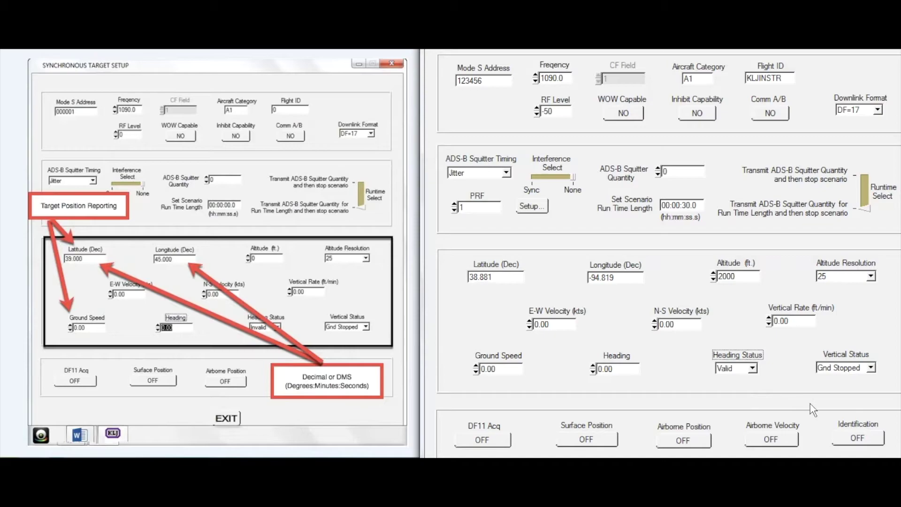
{"action": "left_click", "coordinate": [872, 368]}
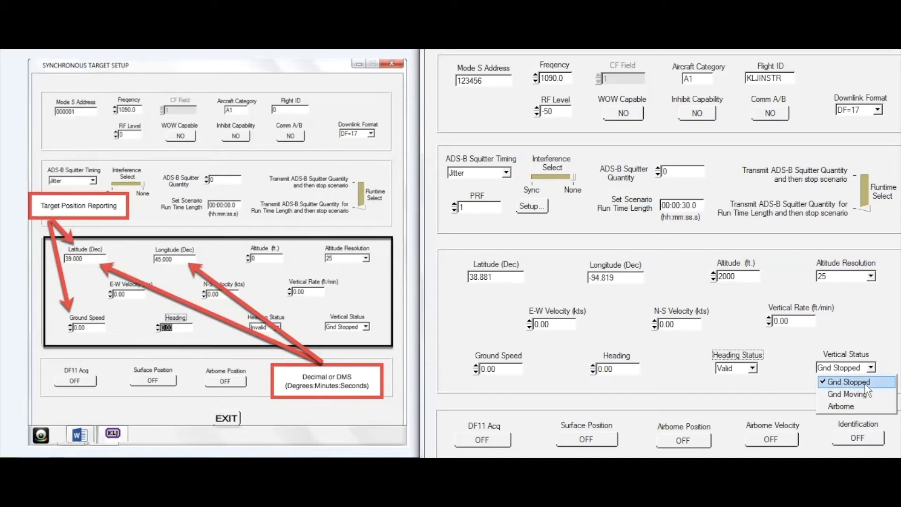
{"action": "left_click", "coordinate": [845, 407]}
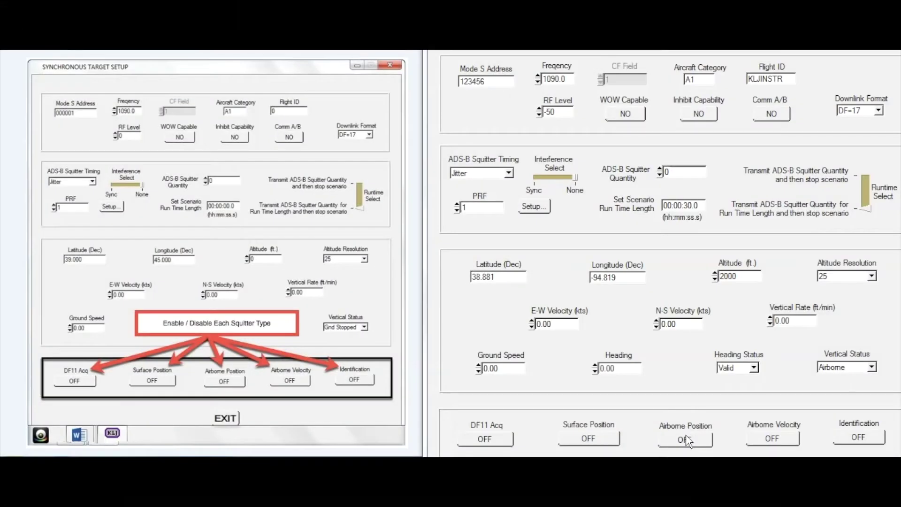
Turn on the airborne position, airborne velocity and identification squitters for the target.
{"action": "left_click", "coordinate": [684, 440]}
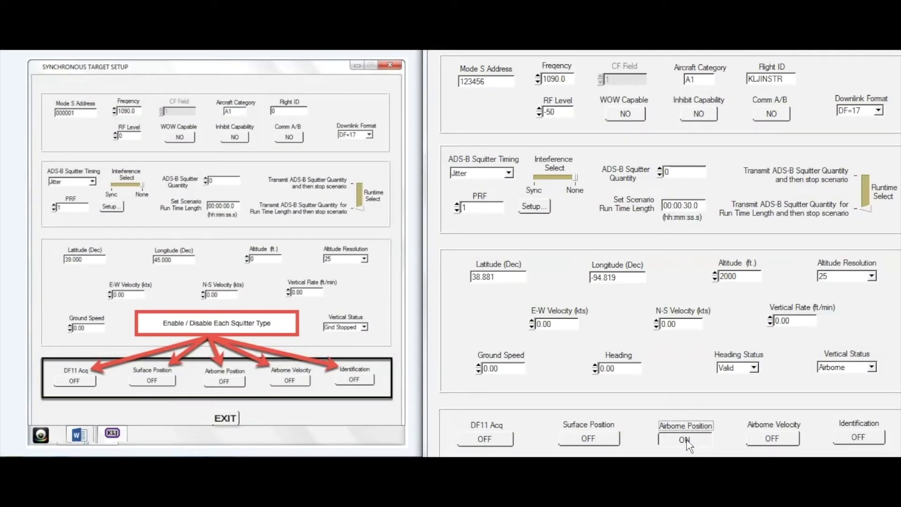
{"action": "left_click", "coordinate": [774, 440]}
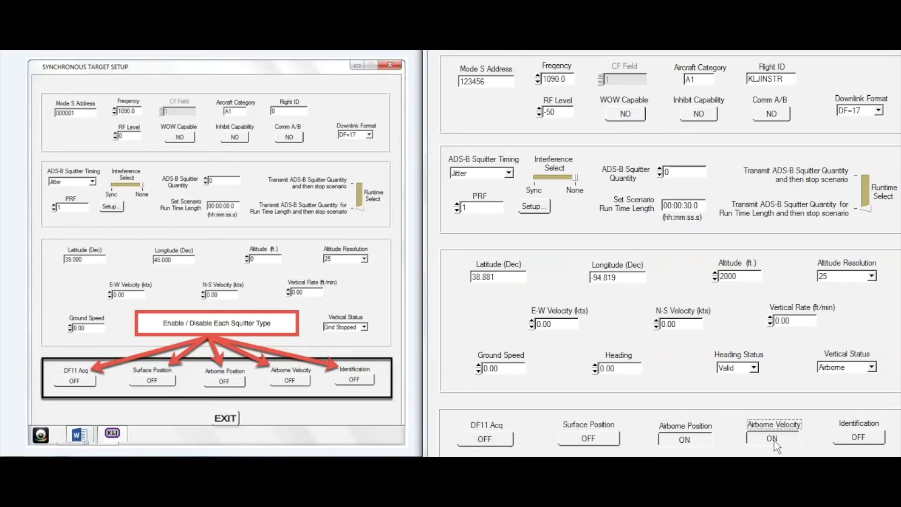
{"action": "left_click", "coordinate": [854, 441]}
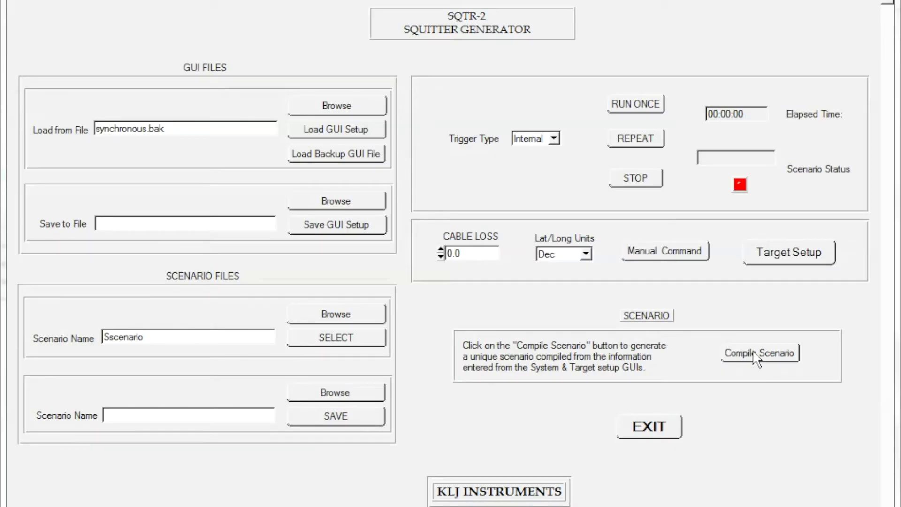
Compile the scenario and save the GUI setup as "S One Target.csv", overwriting the read-only file.
{"action": "left_click", "coordinate": [758, 353]}
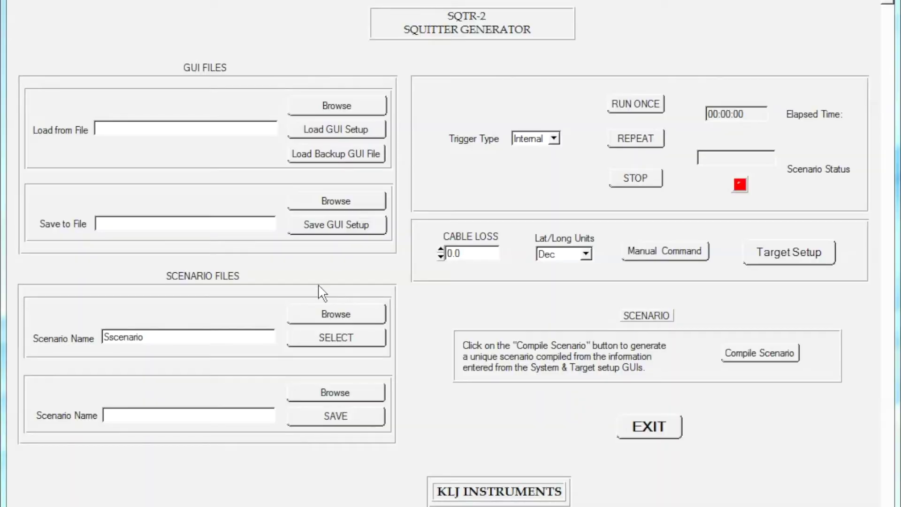
{"action": "left_click", "coordinate": [204, 222]}
{"action": "type", "text": "S"}
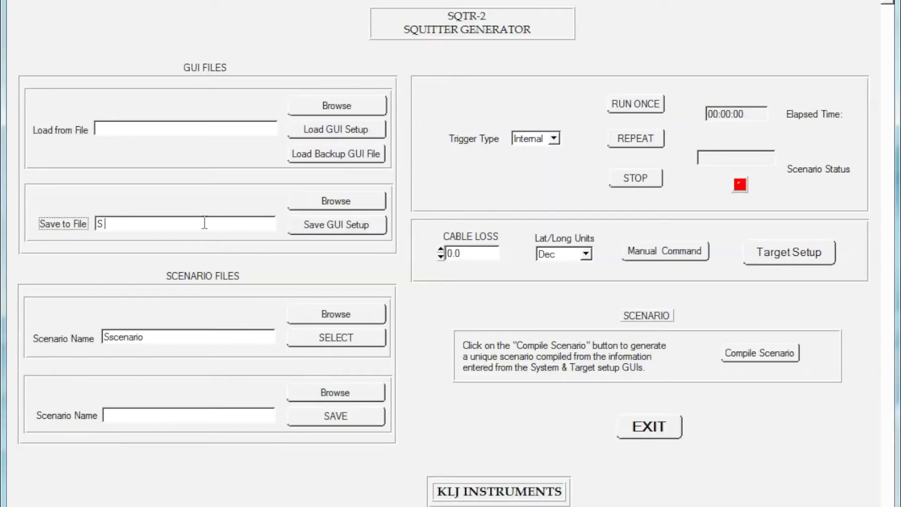
{"action": "type", "text": " One Target.csv"}
{"action": "left_click", "coordinate": [327, 229]}
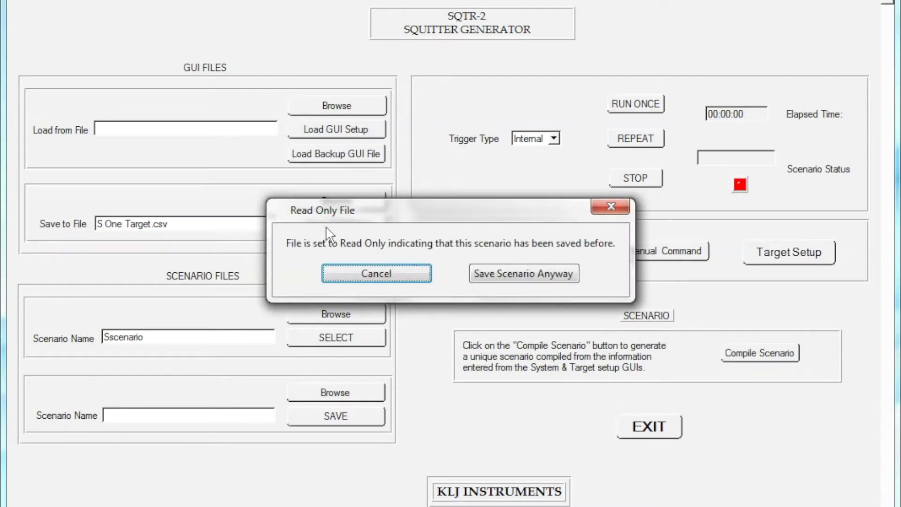
{"action": "left_click", "coordinate": [490, 280]}
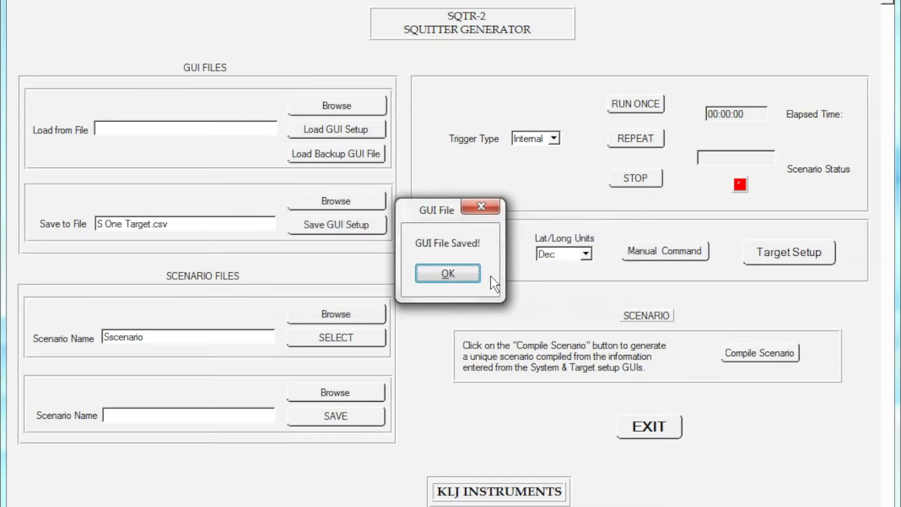
{"action": "left_click", "coordinate": [449, 271]}
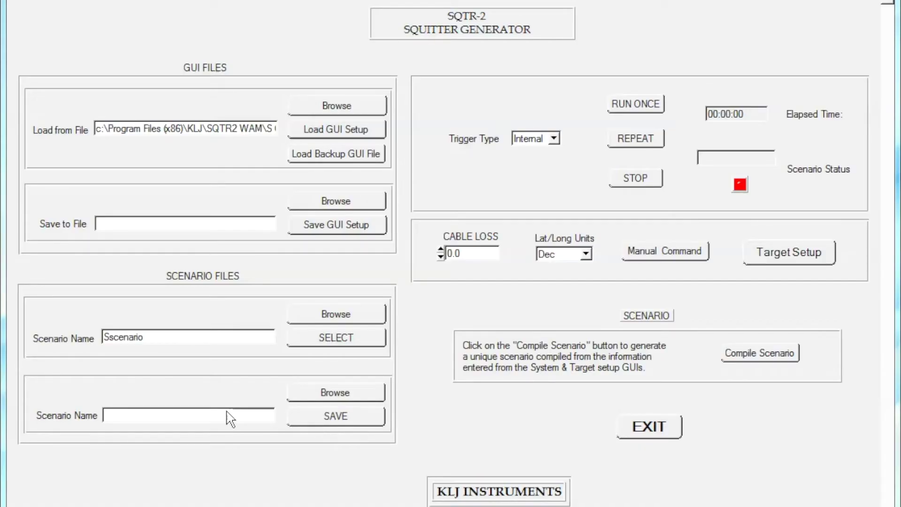
Save the scenario as "S One Target" with the description "Synchronous Target", overwriting the existing scenario files.
{"action": "left_click", "coordinate": [144, 413]}
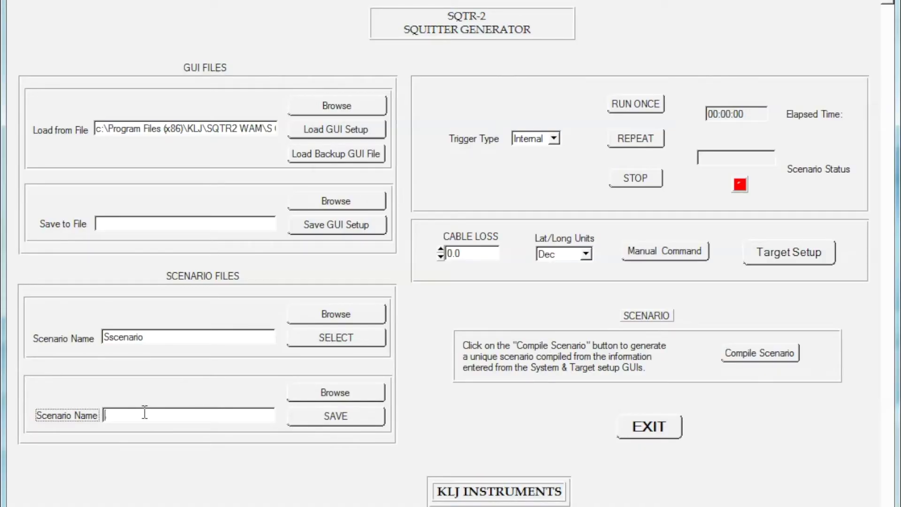
{"action": "type", "text": "S One Target"}
{"action": "left_click", "coordinate": [321, 415]}
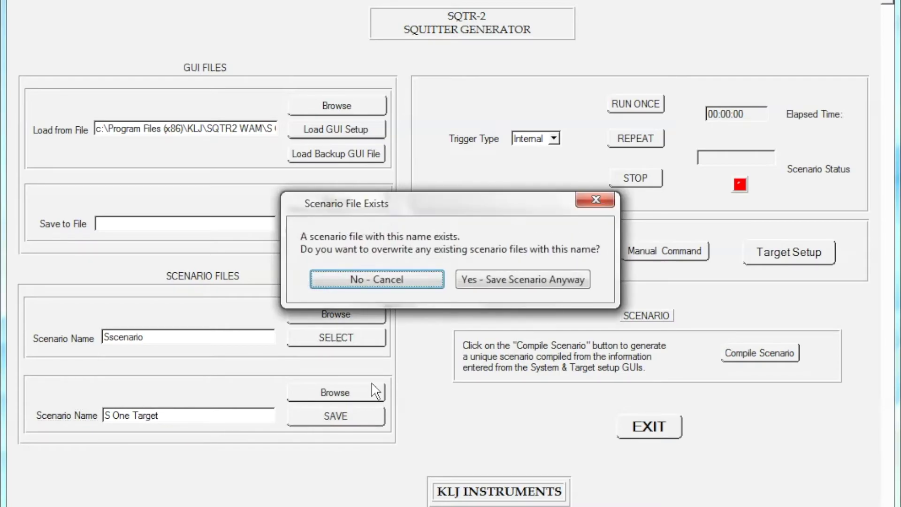
{"action": "left_click", "coordinate": [502, 278]}
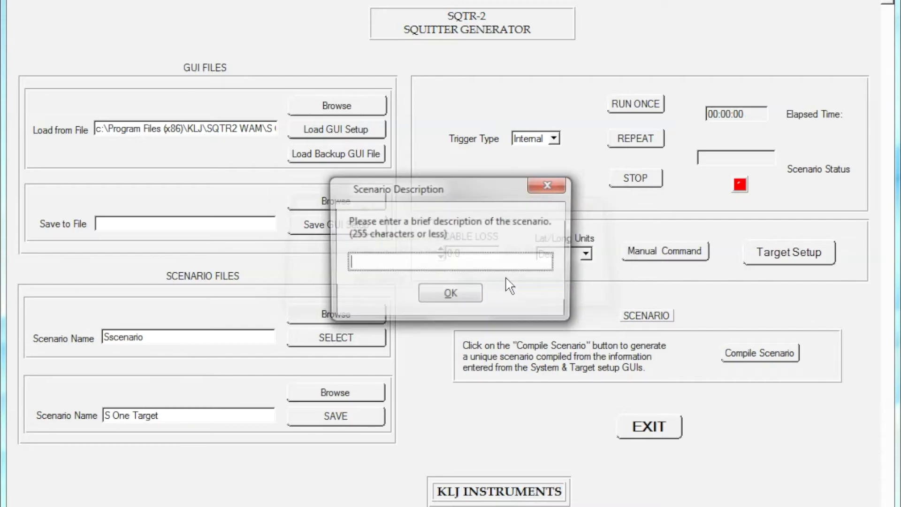
{"action": "type", "text": "Syn"}
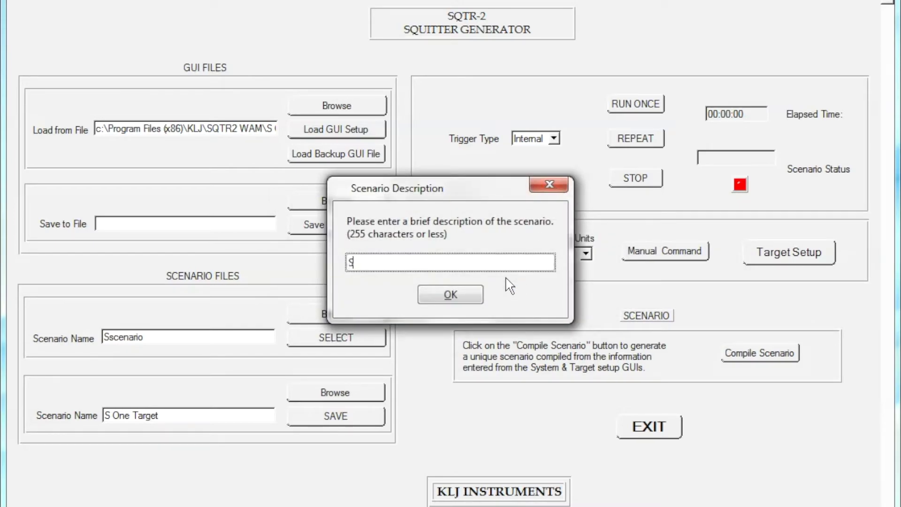
{"action": "key", "text": "BackSpace"}
{"action": "key", "text": "BackSpace"}
{"action": "type", "text": "nchronous Target"}
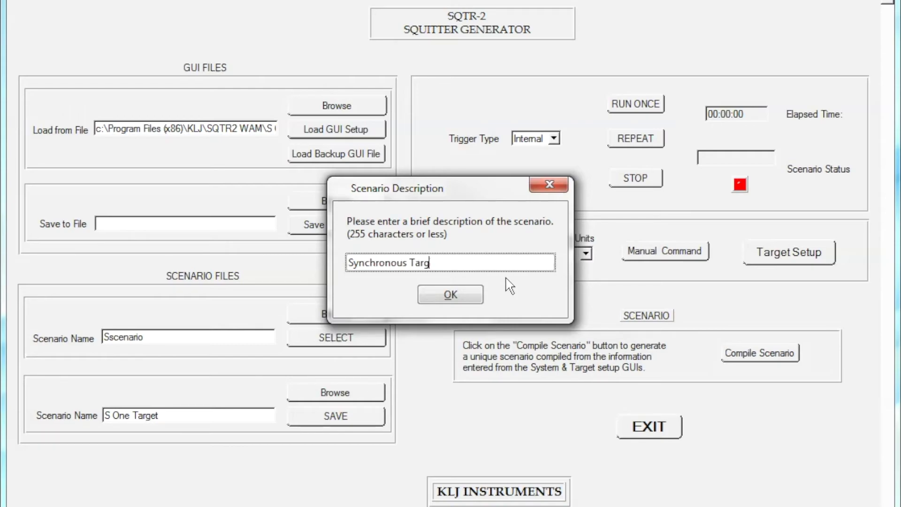
{"action": "left_click", "coordinate": [460, 293]}
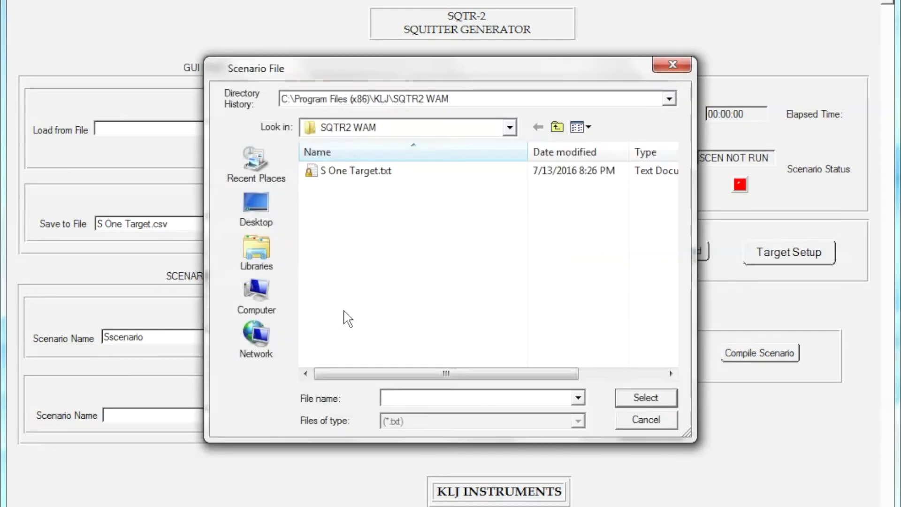
Load the scenario file "S One Target.txt" as the active scenario and run it once.
{"action": "left_click", "coordinate": [371, 171]}
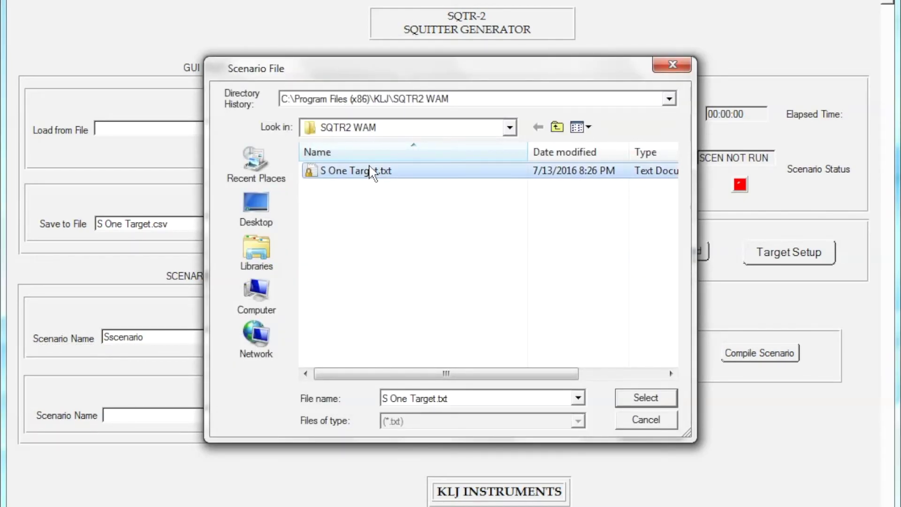
{"action": "left_click", "coordinate": [628, 401]}
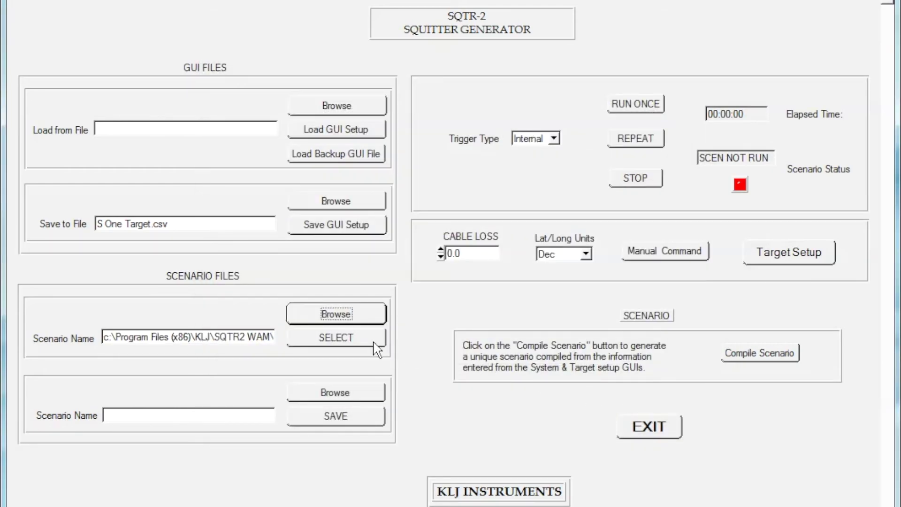
{"action": "left_click", "coordinate": [352, 339]}
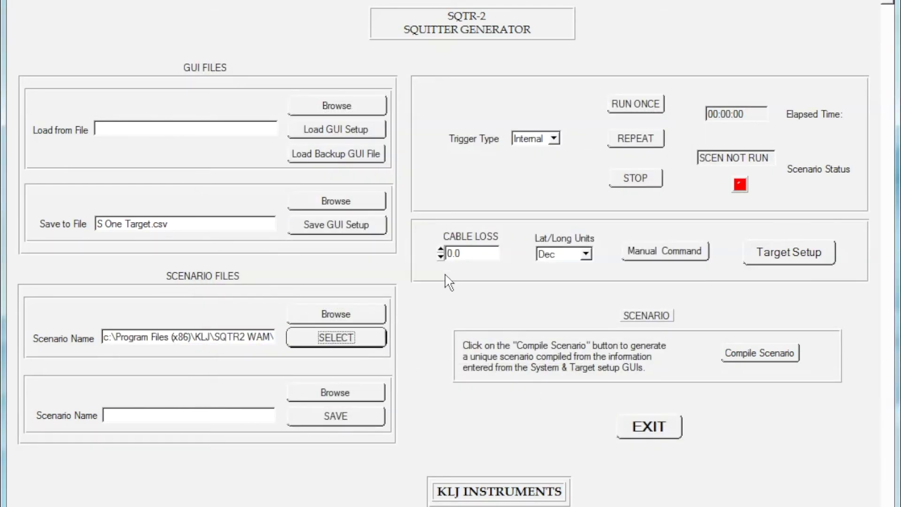
{"action": "left_click", "coordinate": [631, 108]}
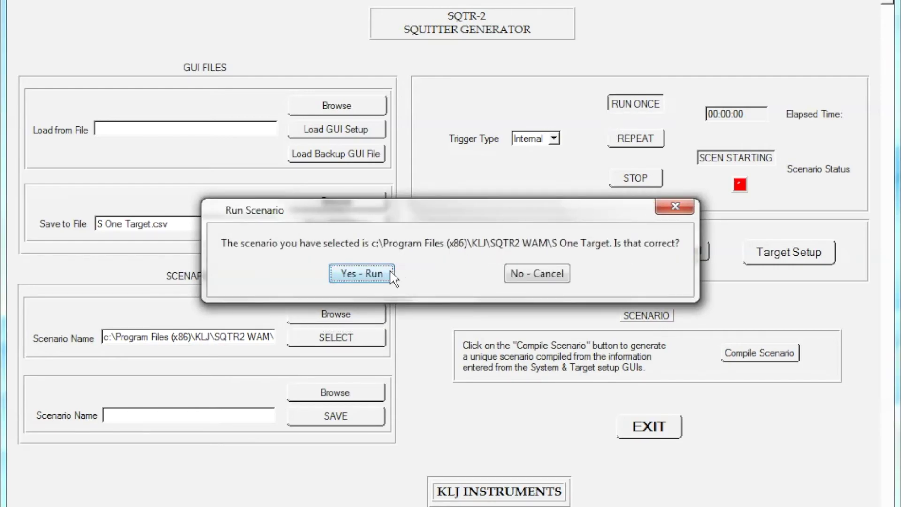
{"action": "left_click", "coordinate": [372, 280]}
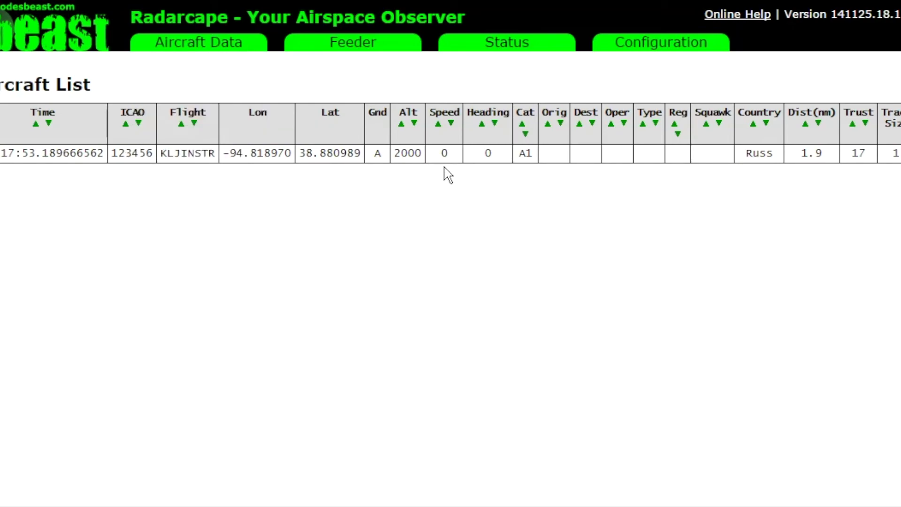
In Radarcape, view the Google Maps live 2D output and examine the details of the aircraft near Olathe.
{"action": "mouse_move", "coordinate": [243, 45]}
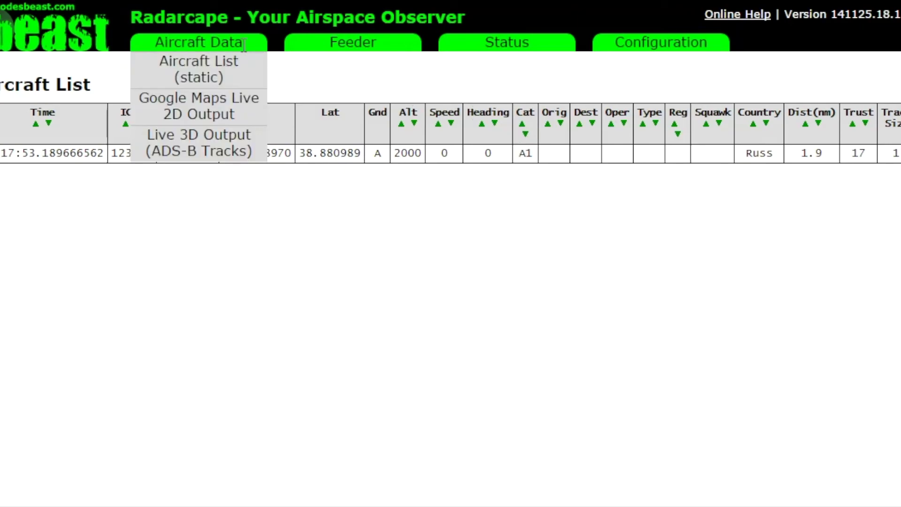
{"action": "left_click", "coordinate": [209, 103]}
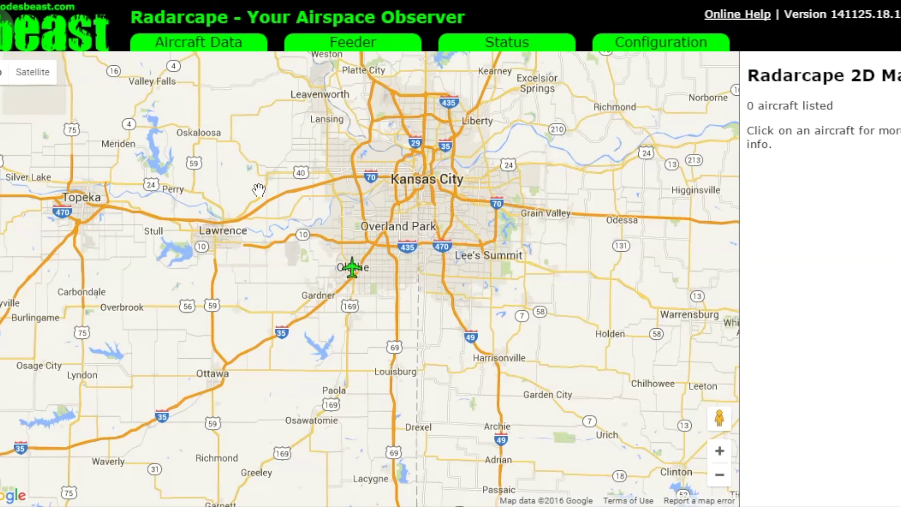
{"action": "left_click", "coordinate": [353, 276]}
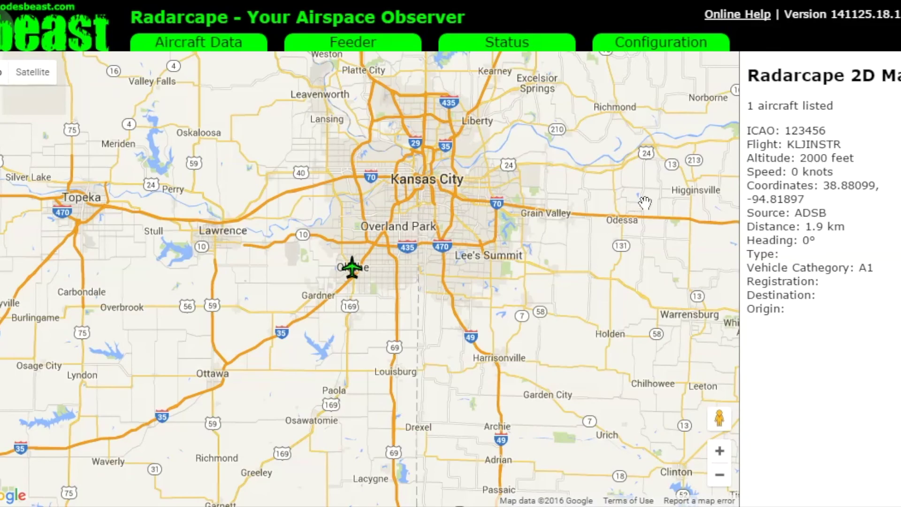